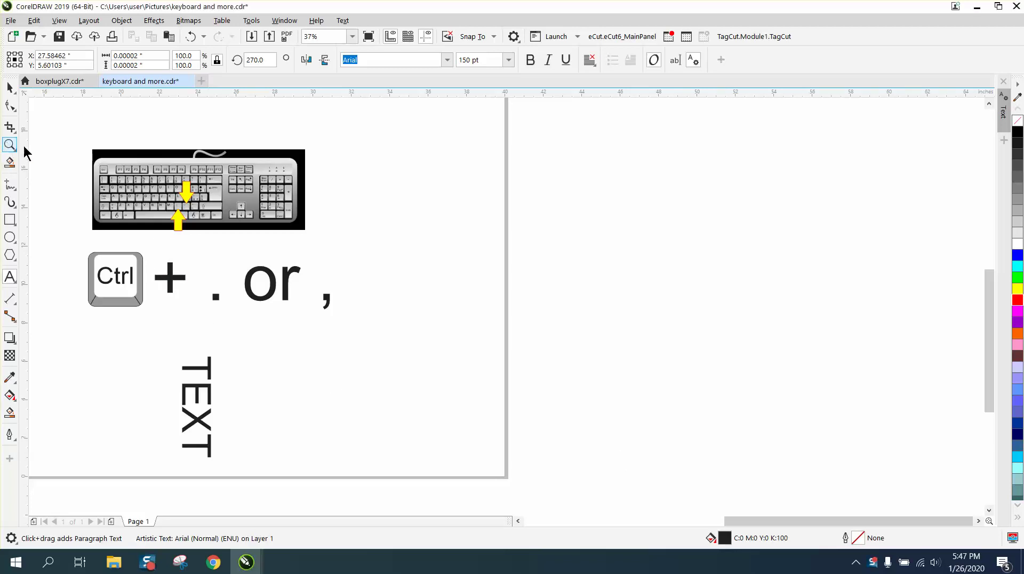
Step: Zoom in on the keyboard and add a second vertical TEXT right of the first
click(10, 144)
drag(68, 142, 447, 490)
click(9, 90)
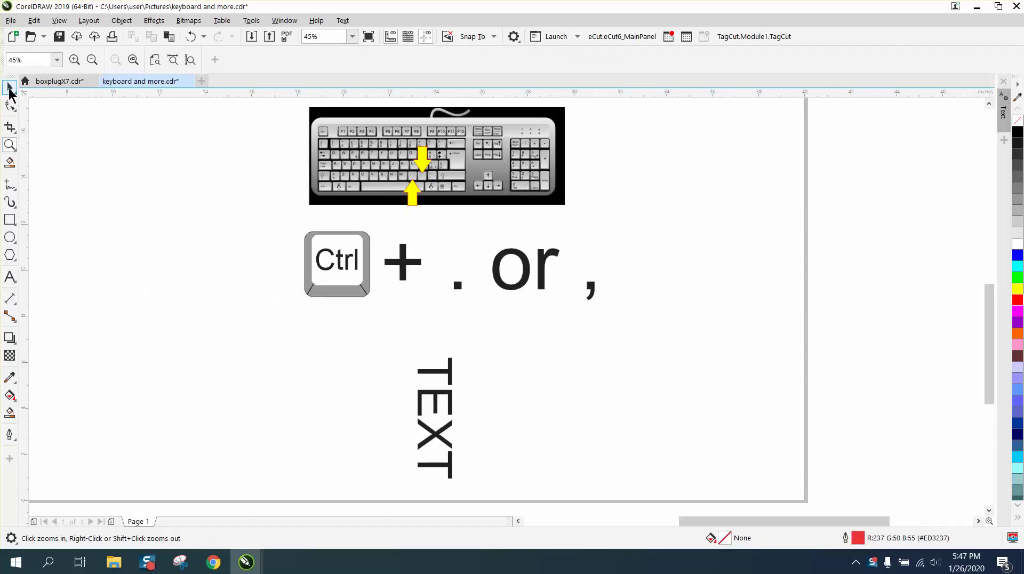
click(10, 298)
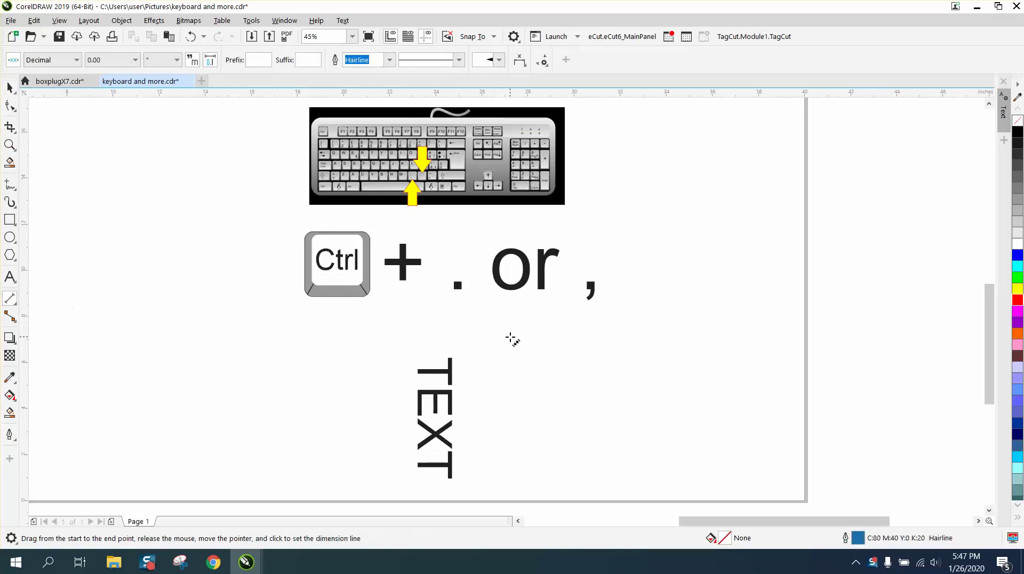
click(10, 277)
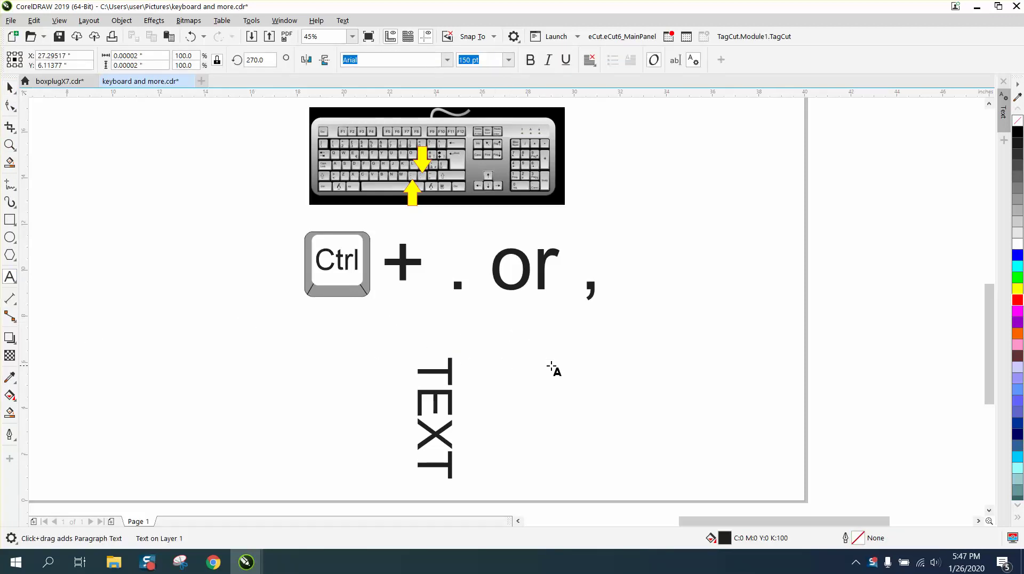
text(TEXT)
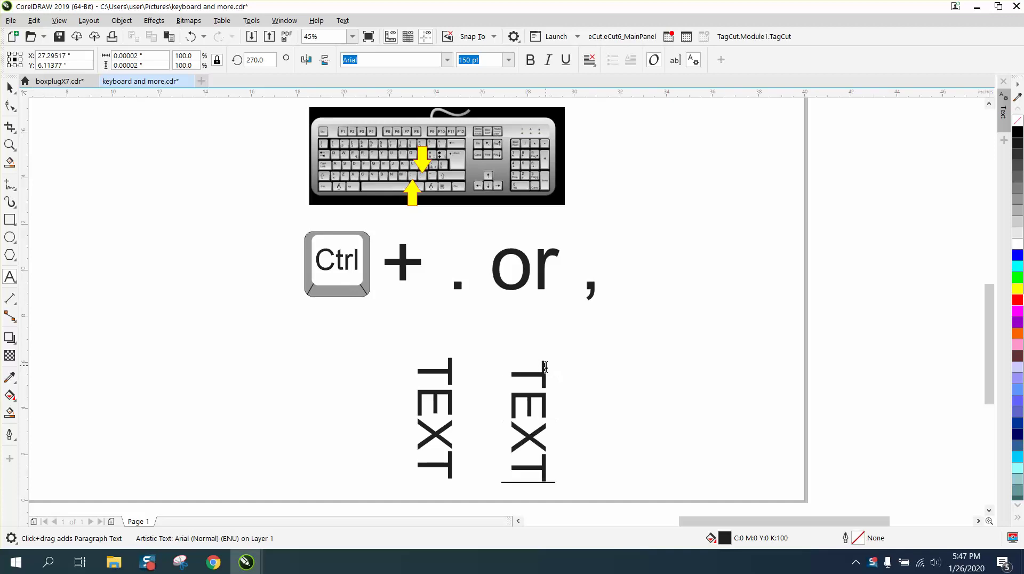
key(Escape)
Step: Zoom in on the Ctrl + . or , line, then zoom back out to the page
click(10, 145)
drag(269, 205, 637, 329)
right_click(509, 319)
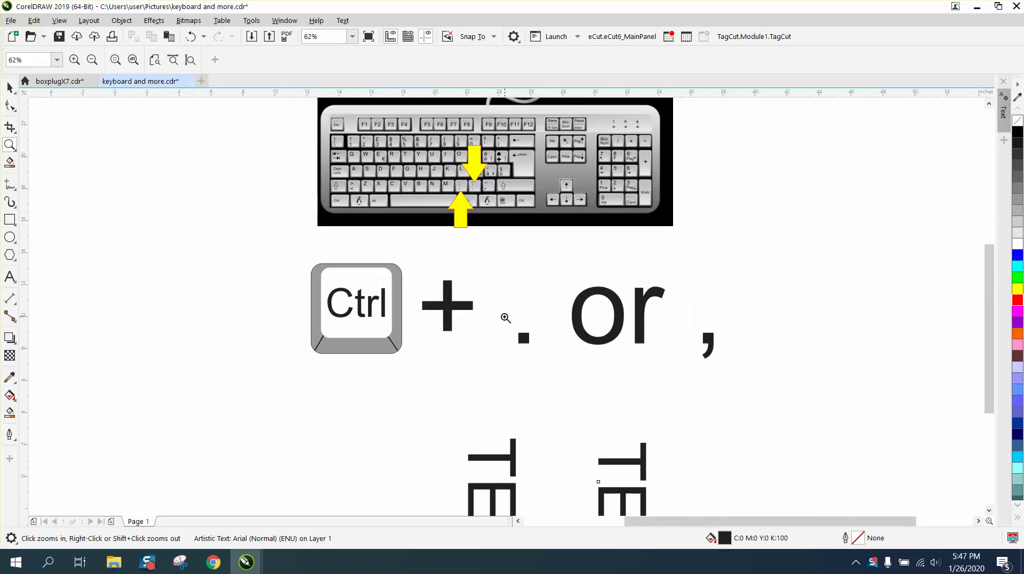
right_click(504, 317)
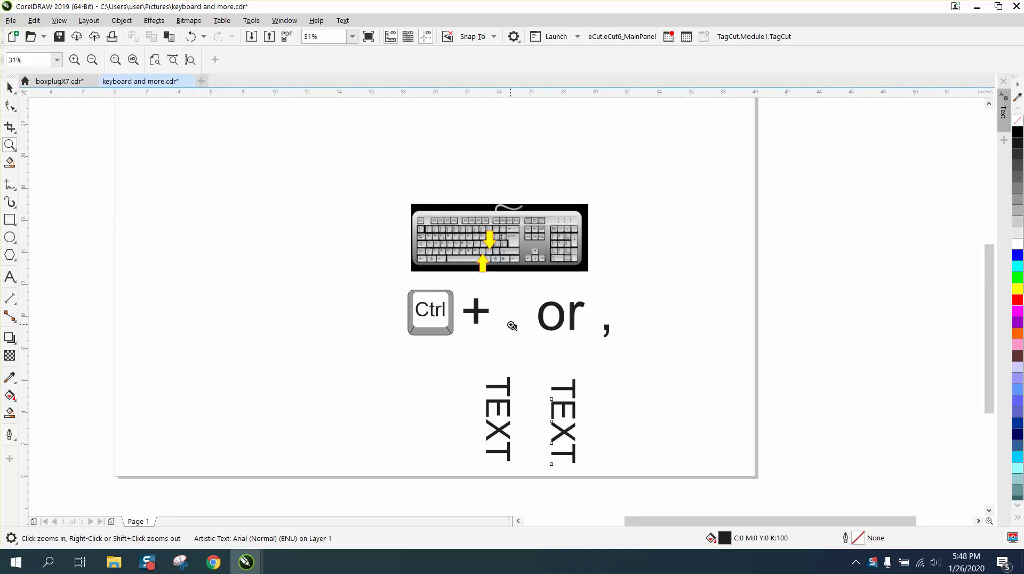
Step: Add a TEXT left of the Ctrl line and rotate it to 270° vertical
click(9, 277)
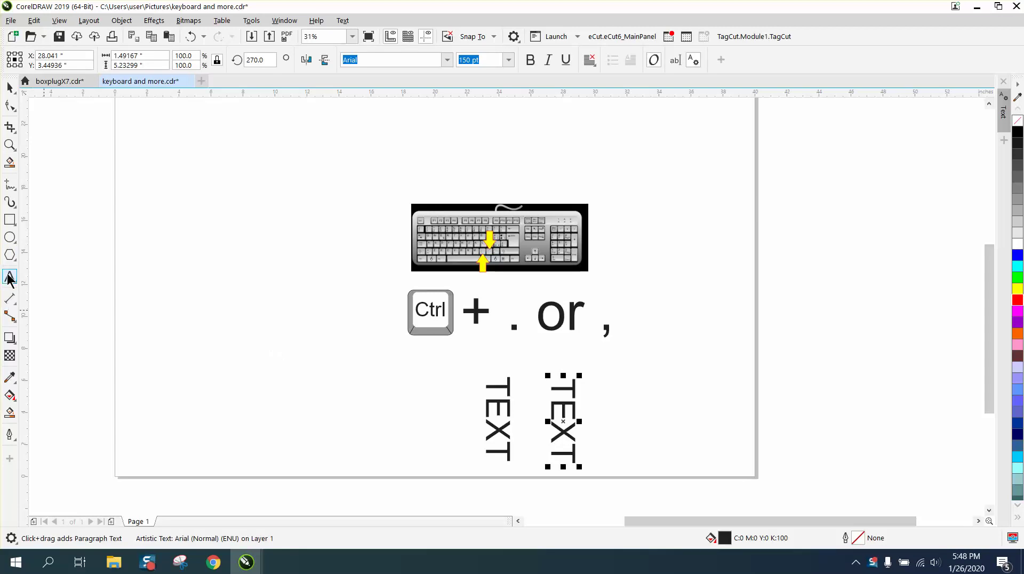
click(258, 338)
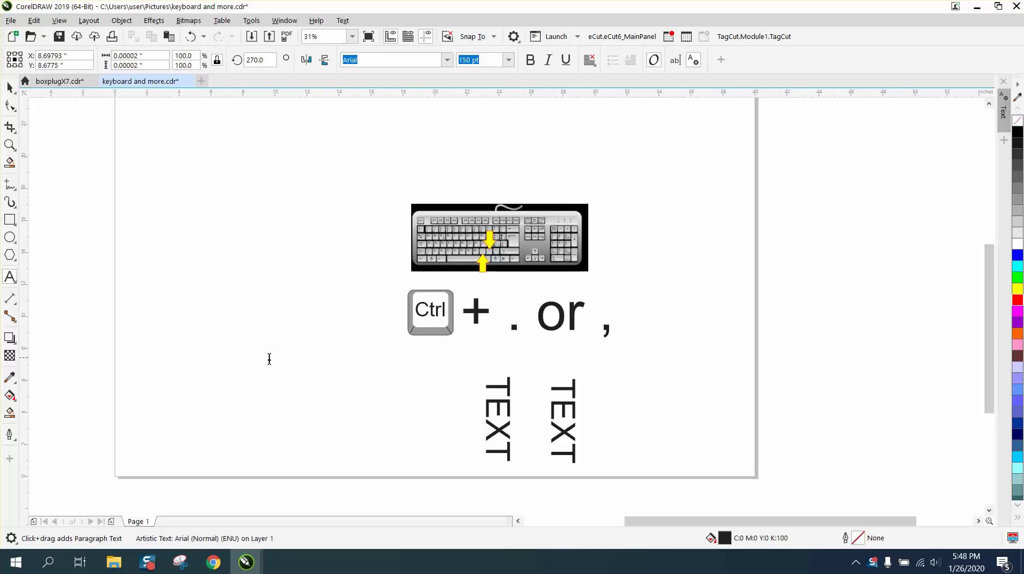
click(289, 354)
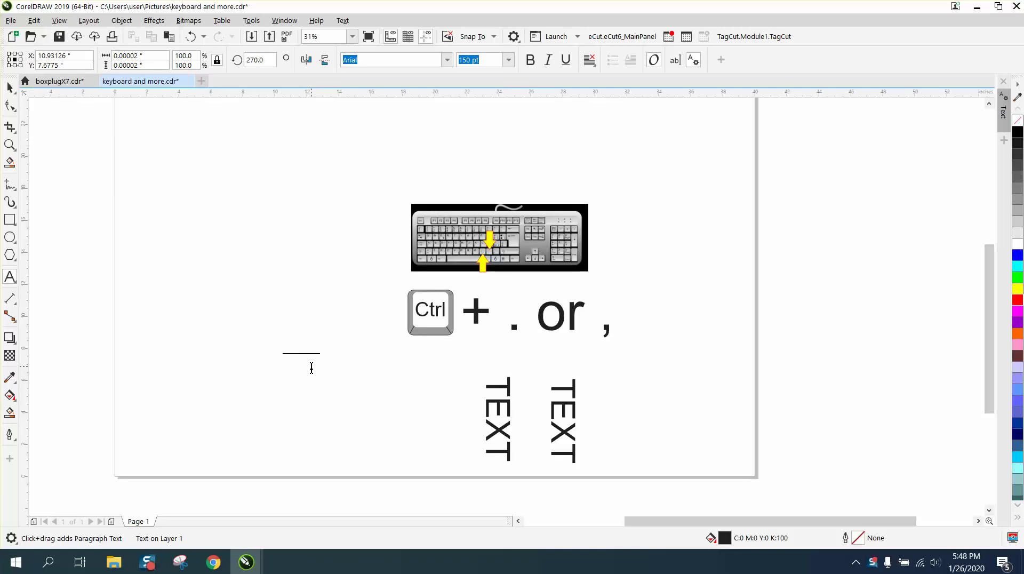
key(ctrl+period)
text(TE)
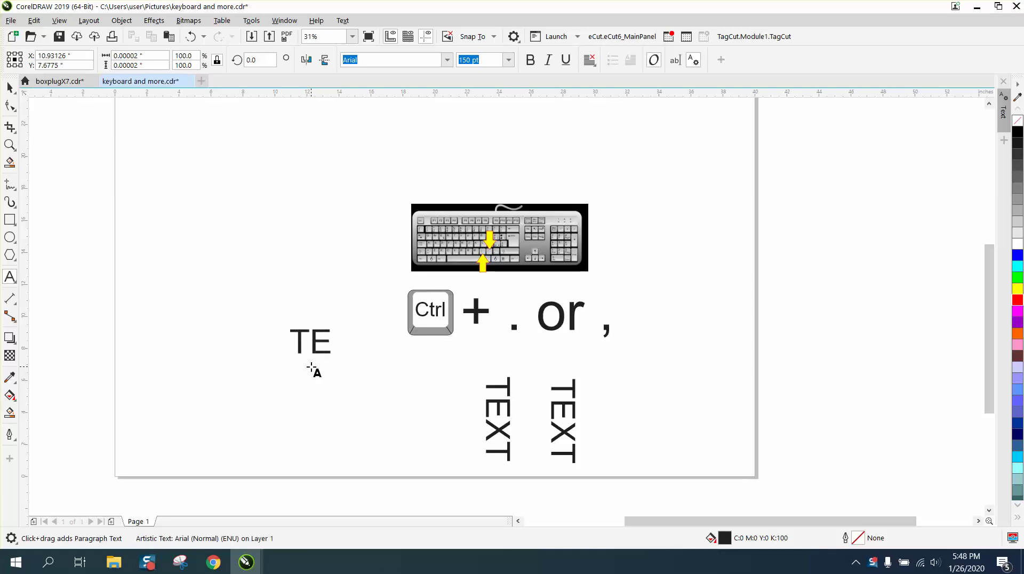
text(XT)
key(Escape)
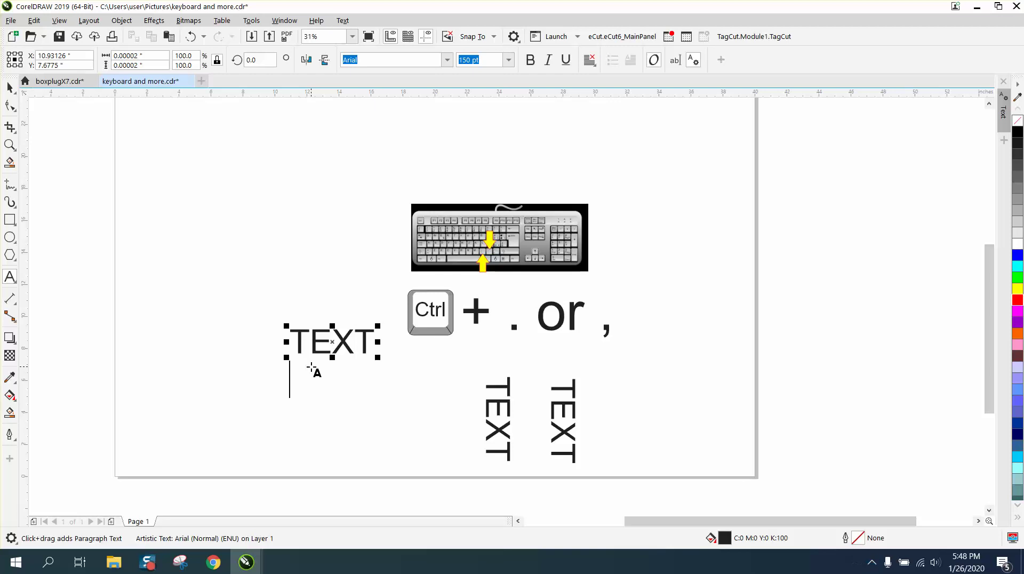
key(Return)
key(ctrl+period)
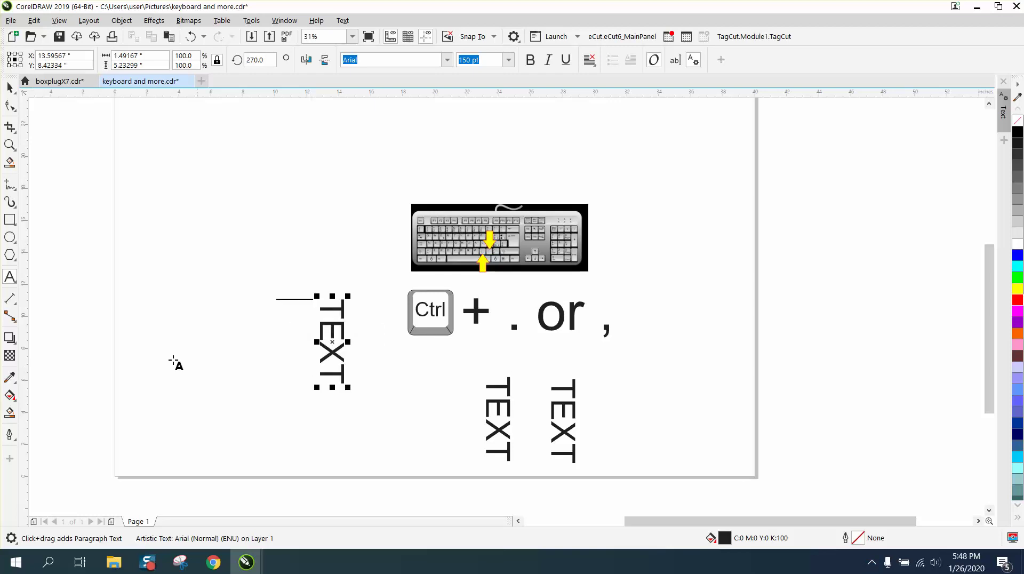
Step: Add another vertical TEXT near the page's upper left
click(193, 227)
text(TEXT)
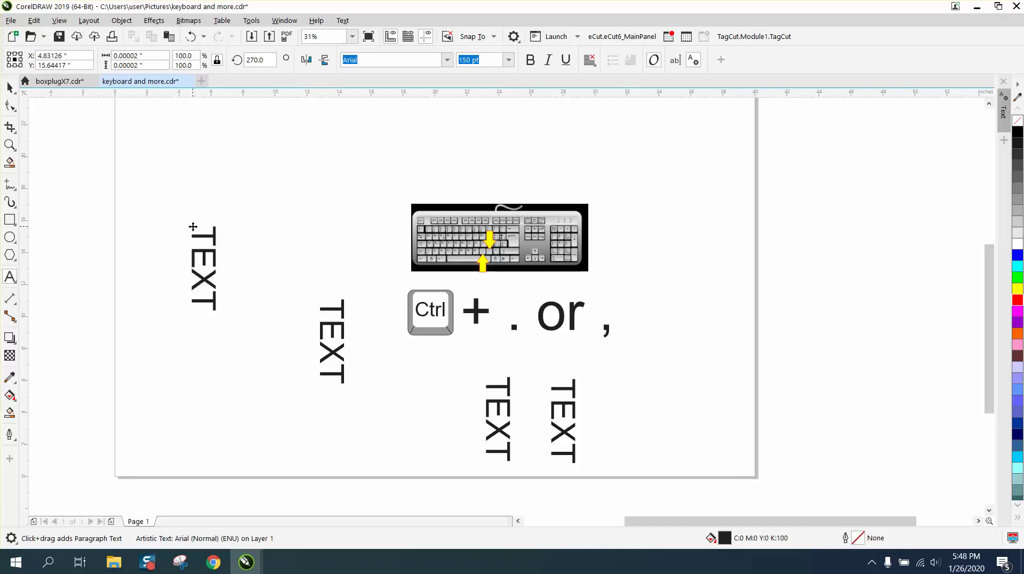
key(Escape)
click(252, 21)
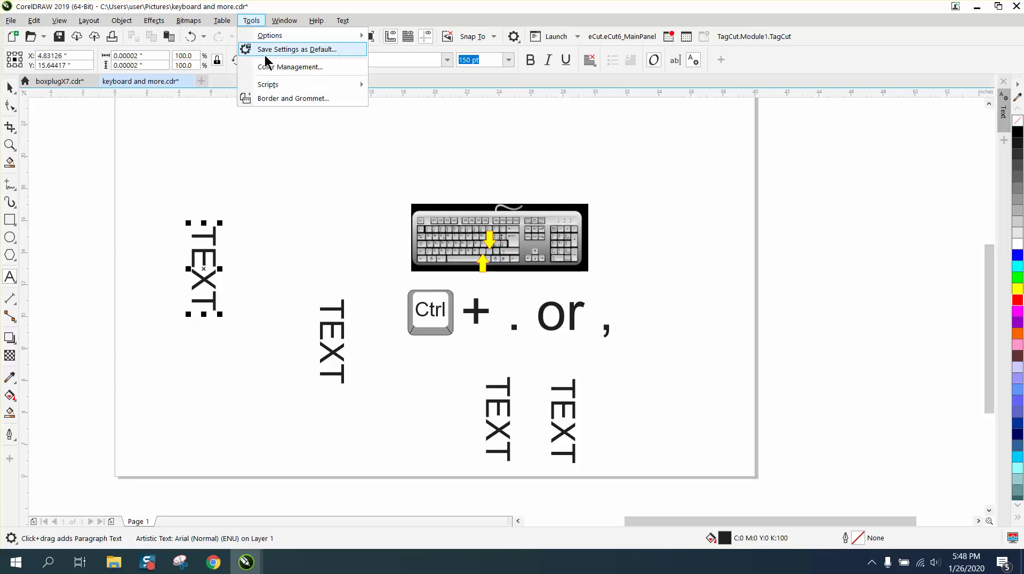
mouse_move(268, 85)
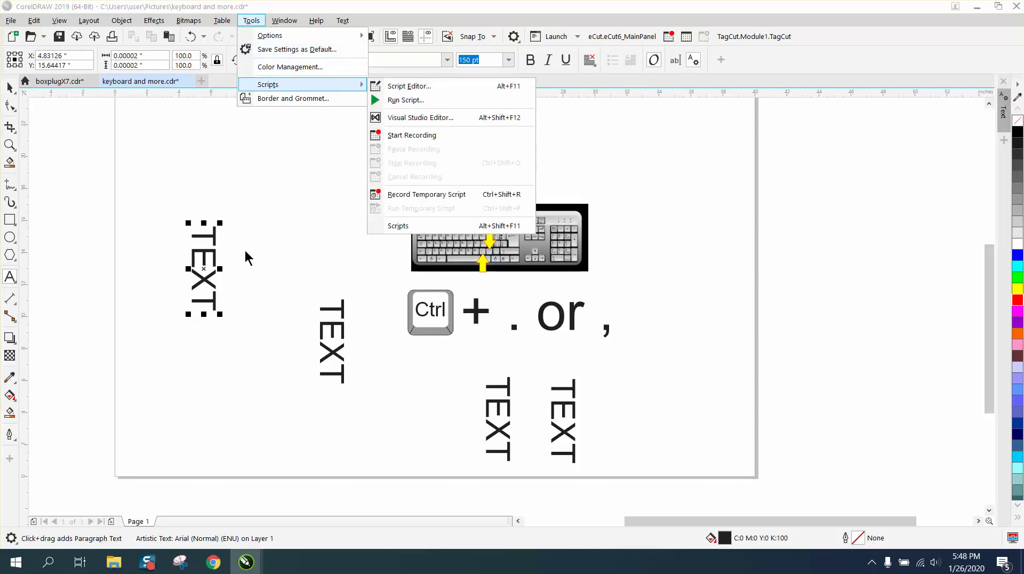
click(246, 259)
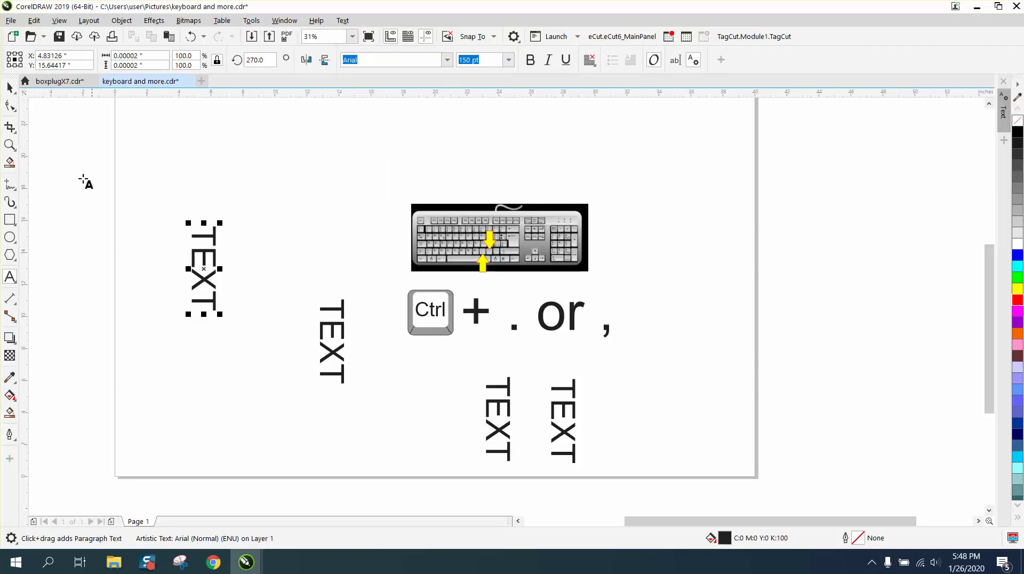
click(10, 87)
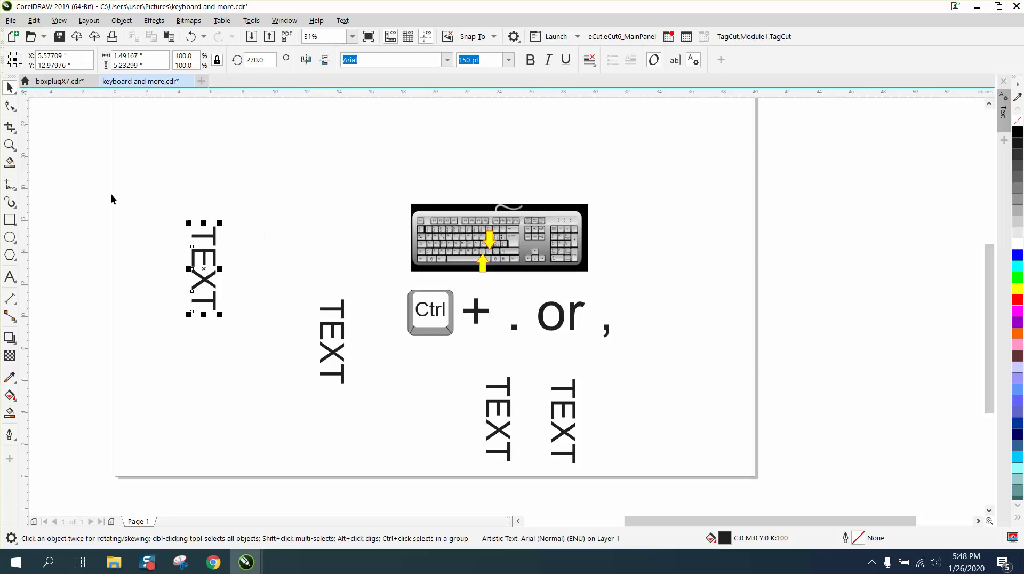
click(10, 144)
drag(410, 221, 613, 313)
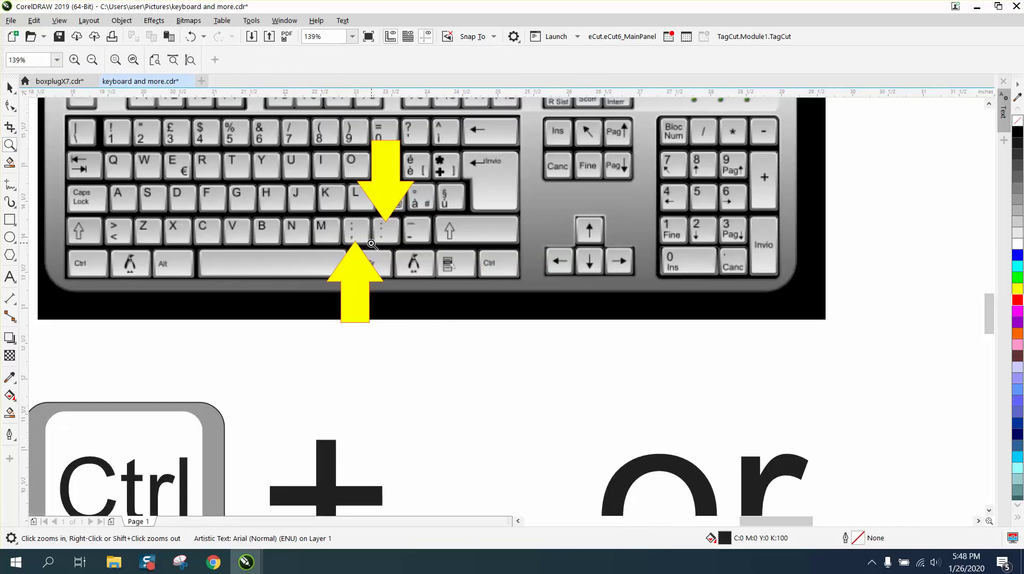
right_click(363, 240)
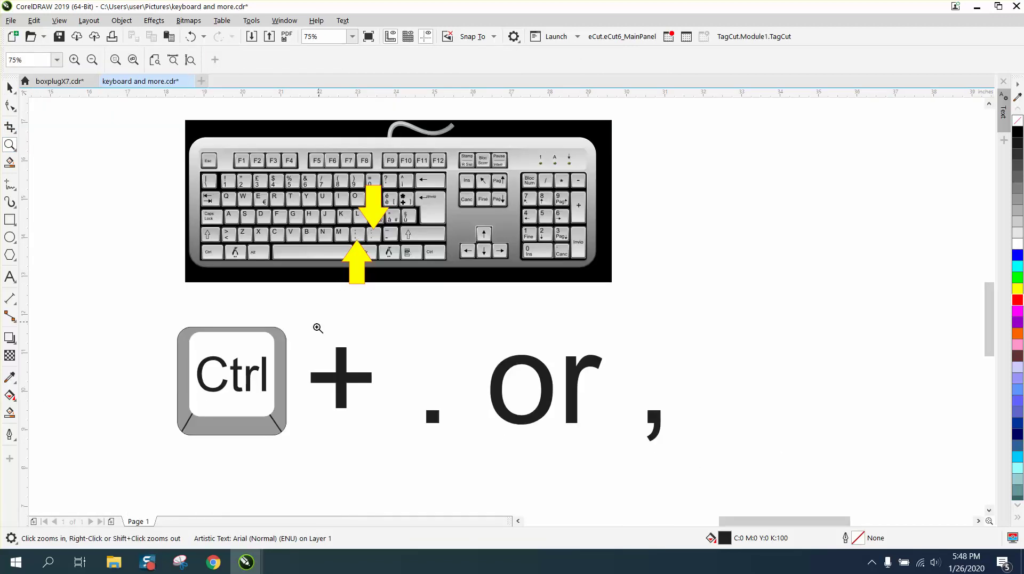
right_click(291, 352)
right_click(289, 345)
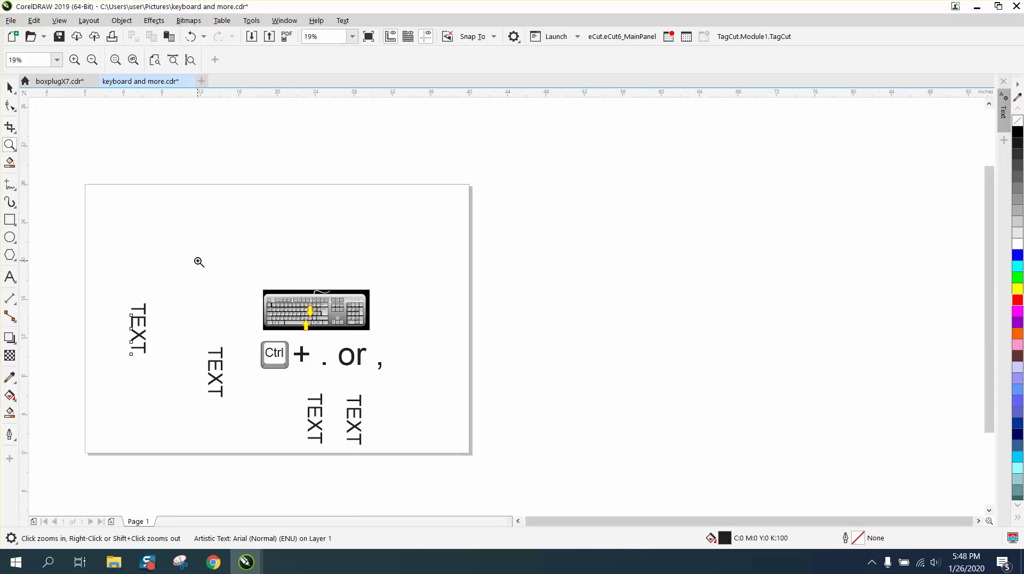
Step: Add an upright f8 text of about 491 pt and move it to the top centre
click(10, 277)
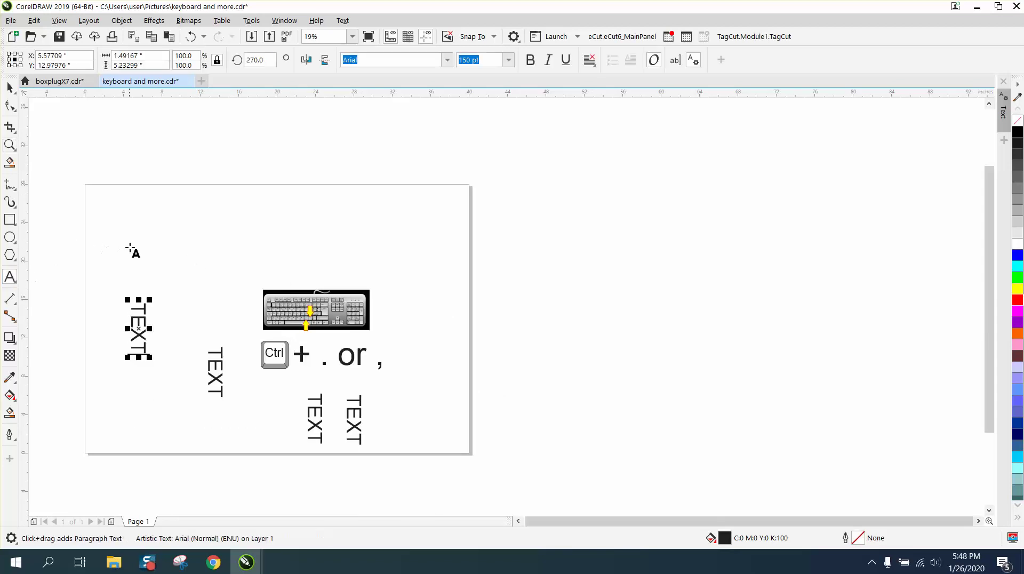
click(131, 248)
text(f8)
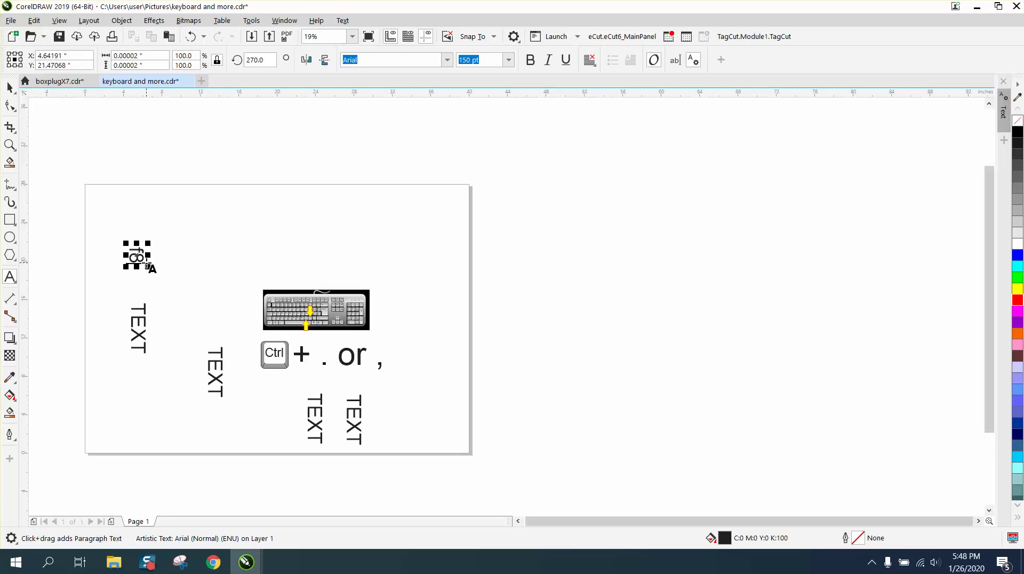
key(ctrl+z)
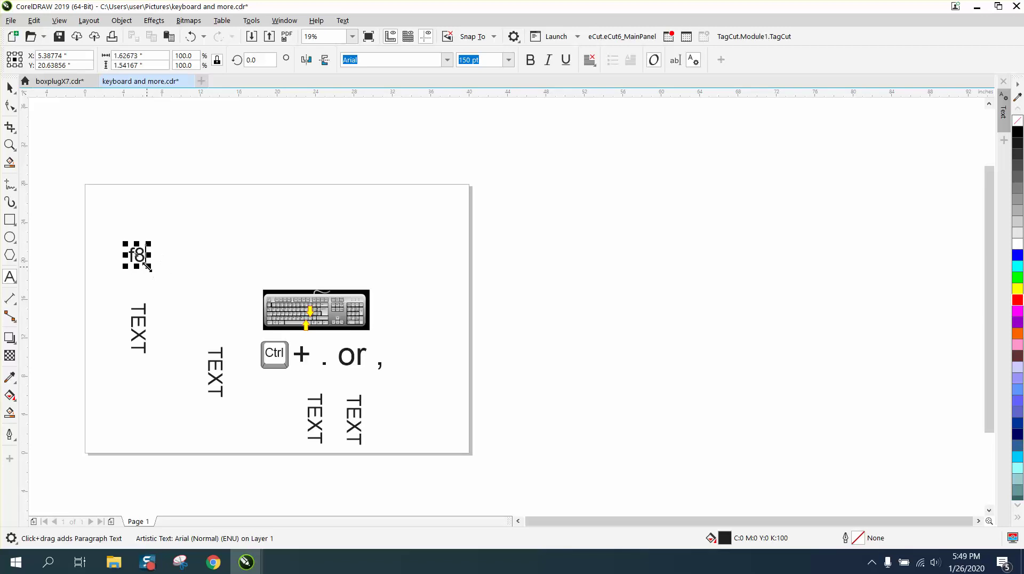
drag(146, 265, 279, 222)
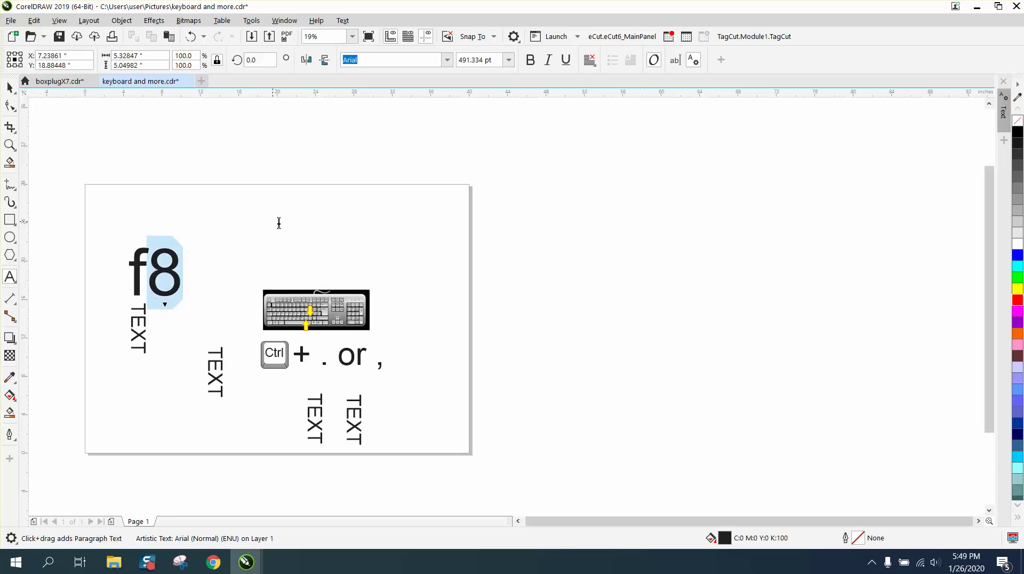
click(11, 86)
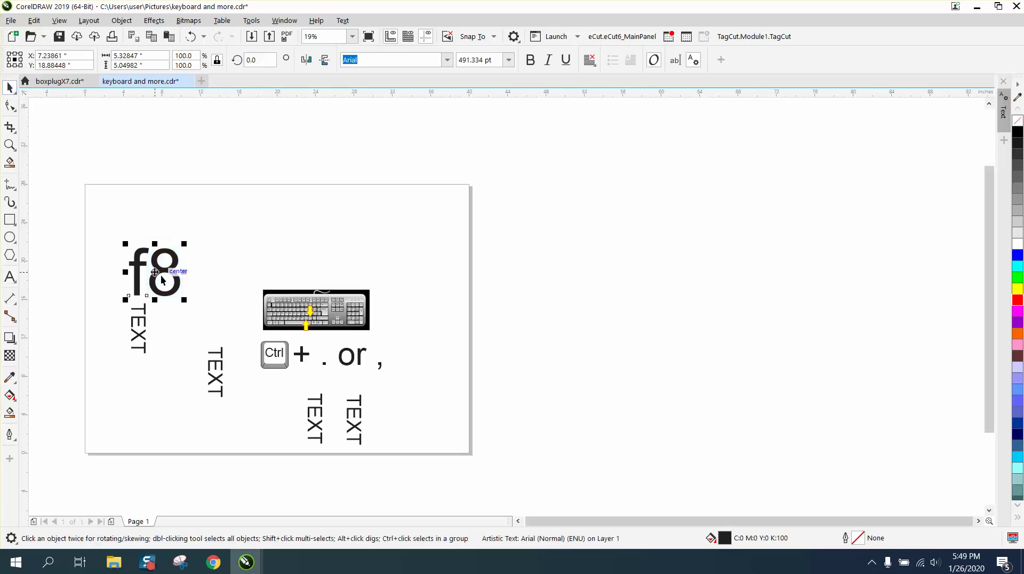
drag(158, 277, 260, 237)
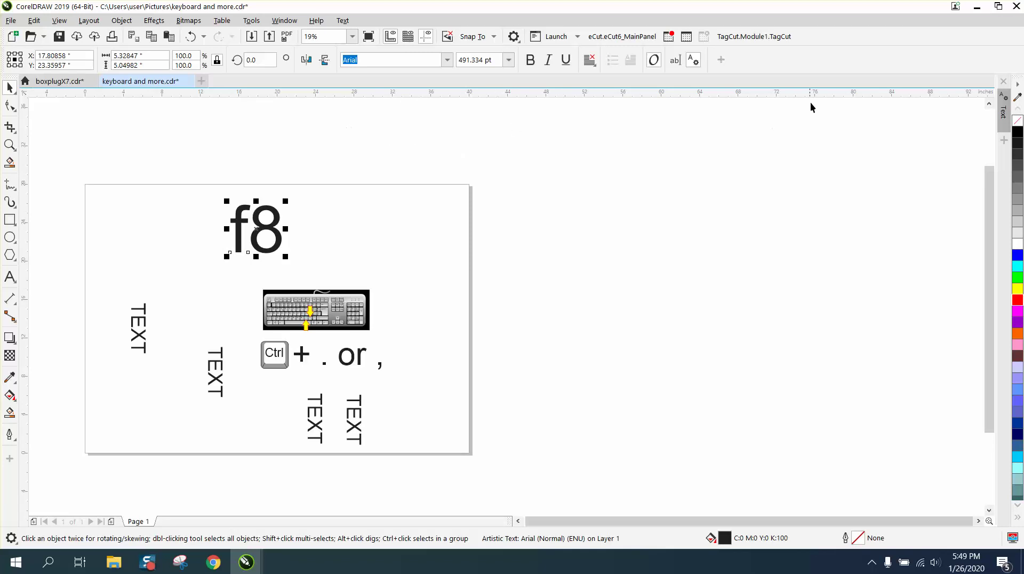
right_click(815, 40)
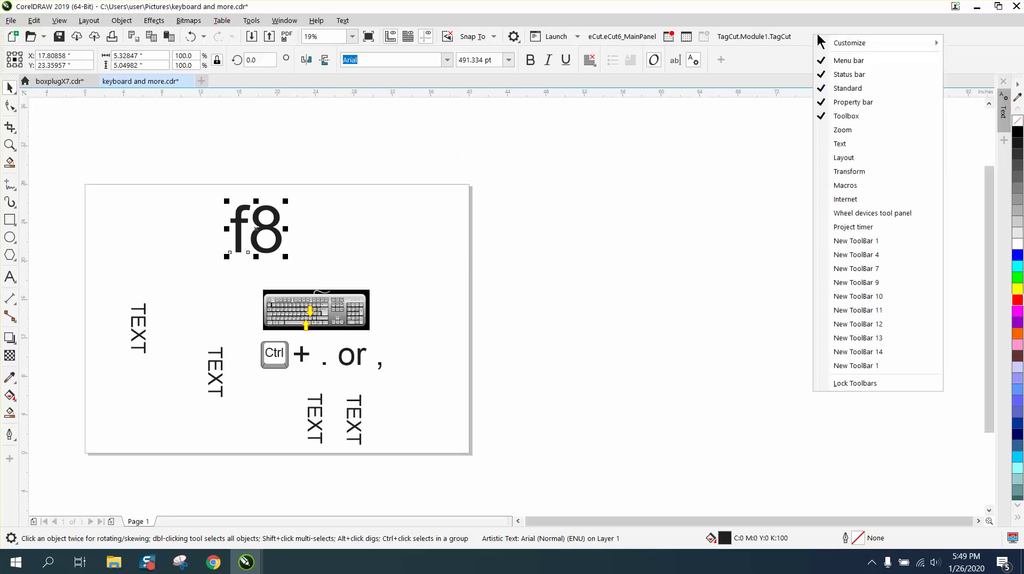
mouse_move(827, 41)
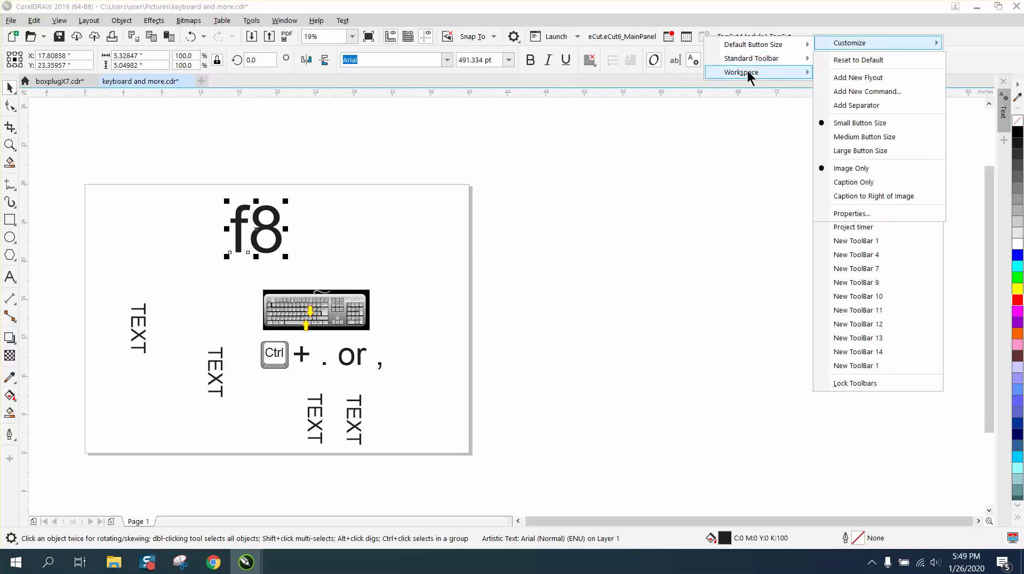
mouse_move(758, 72)
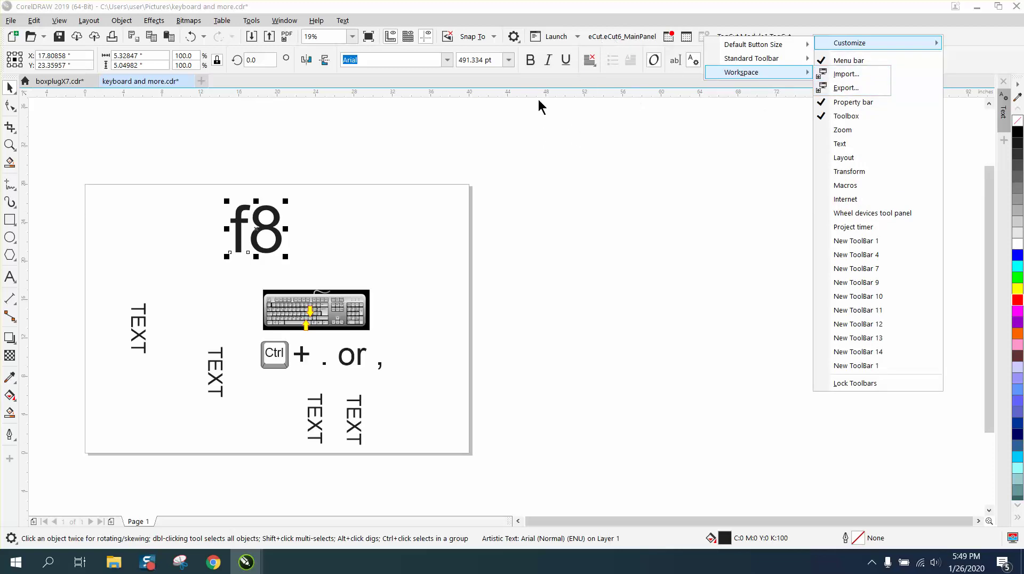
click(794, 130)
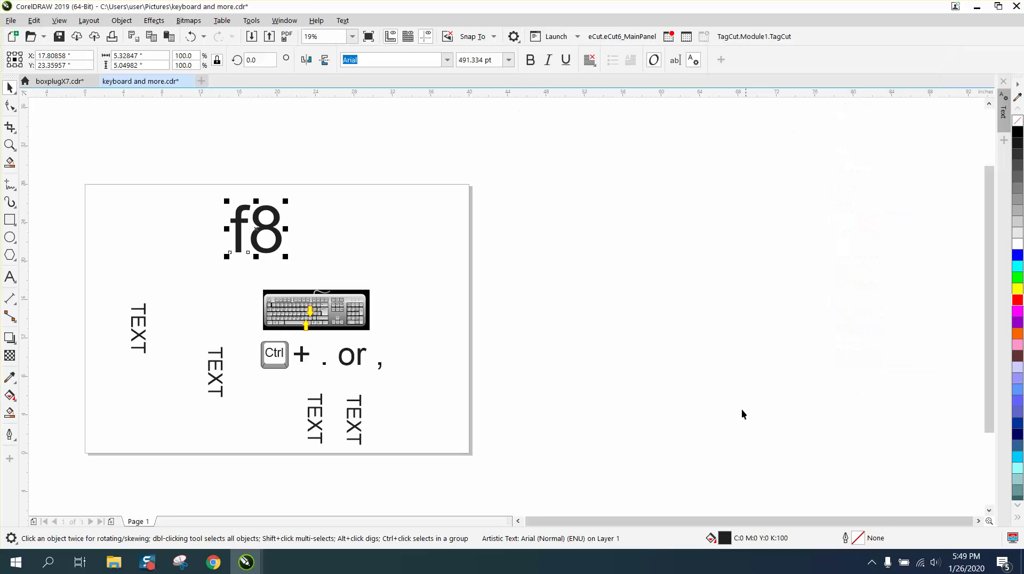
Step: Deselect all and apply new default outline settings to graphics and Artistic Media
click(634, 392)
double_click(862, 539)
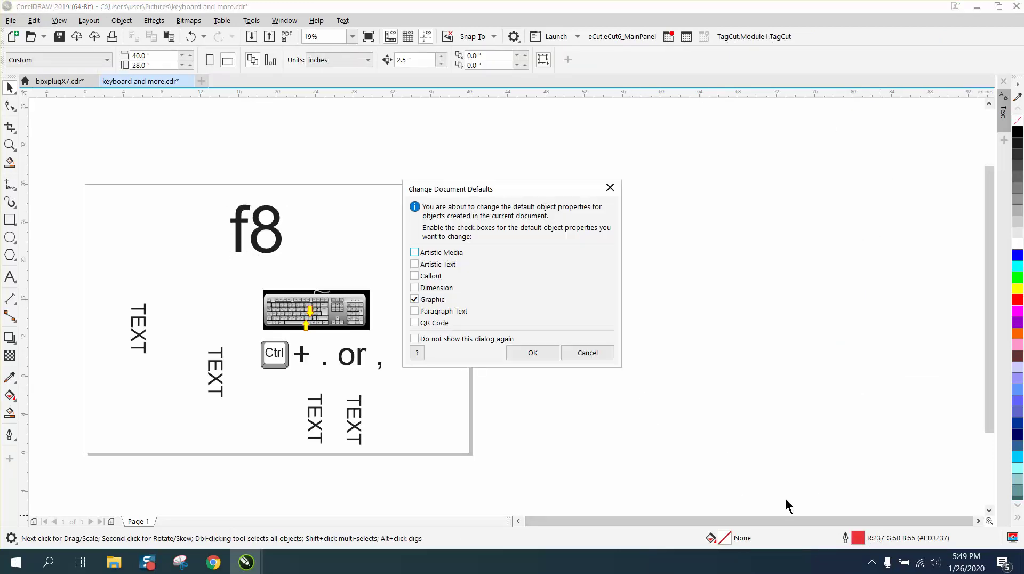
click(415, 253)
click(534, 353)
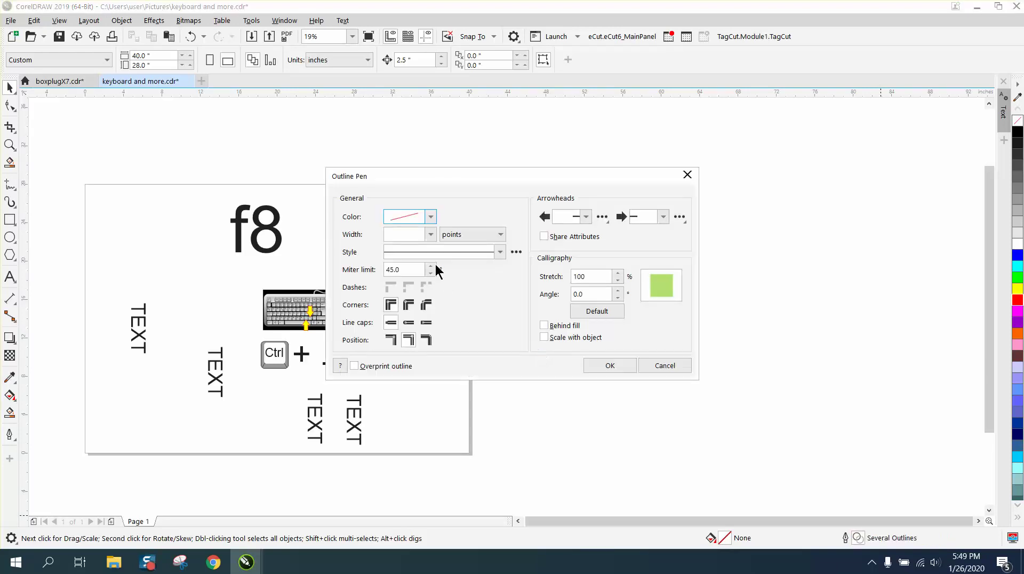
Step: Set the default Outline Pen to a red #FF0000 Hairline width
click(429, 234)
click(404, 256)
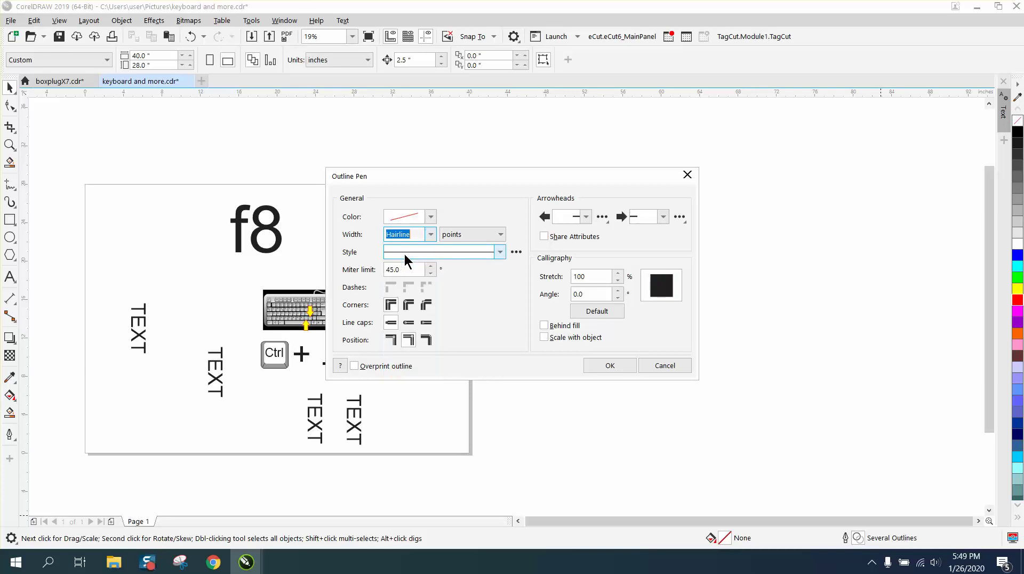
click(430, 218)
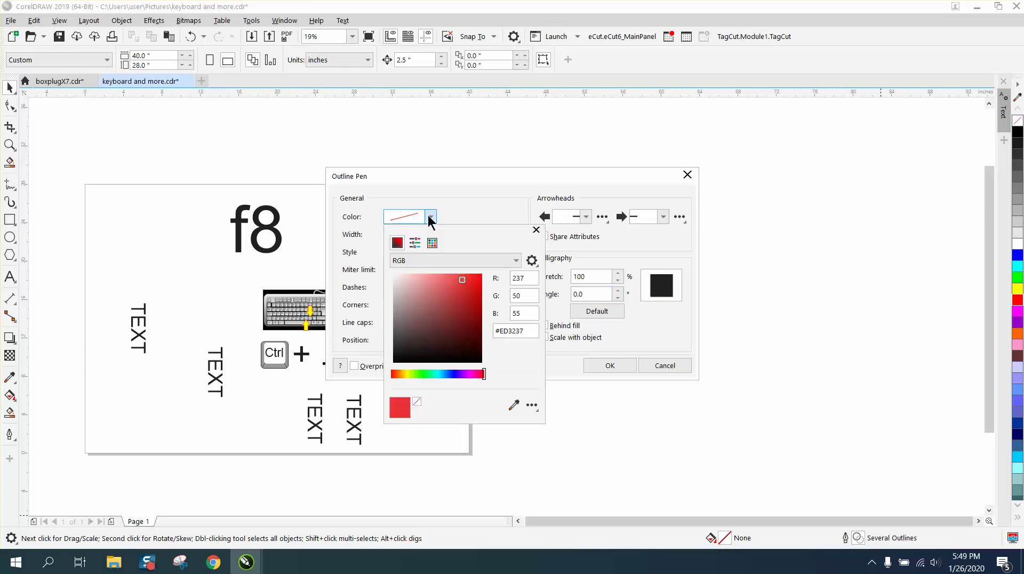
click(432, 242)
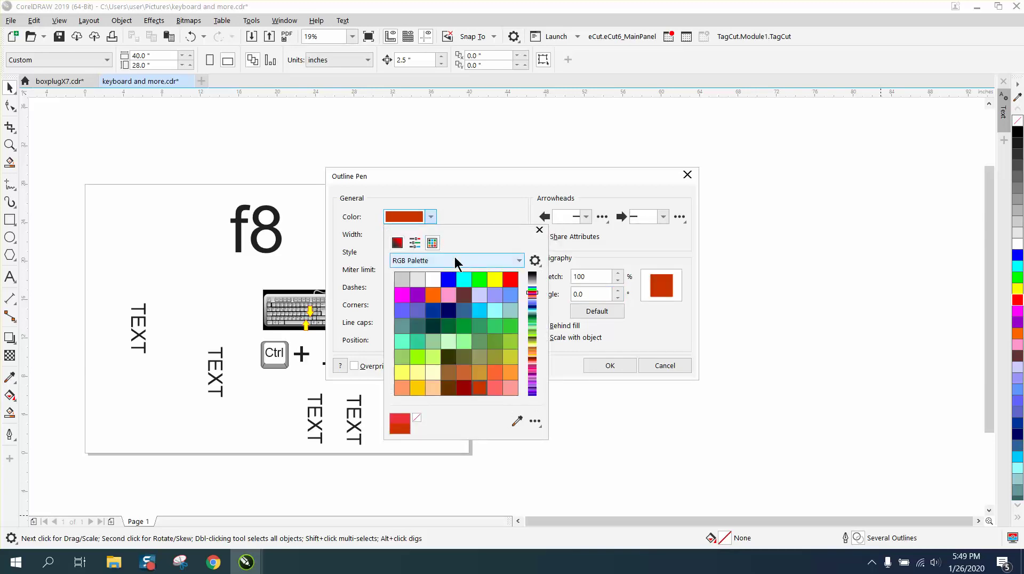
click(510, 279)
click(600, 360)
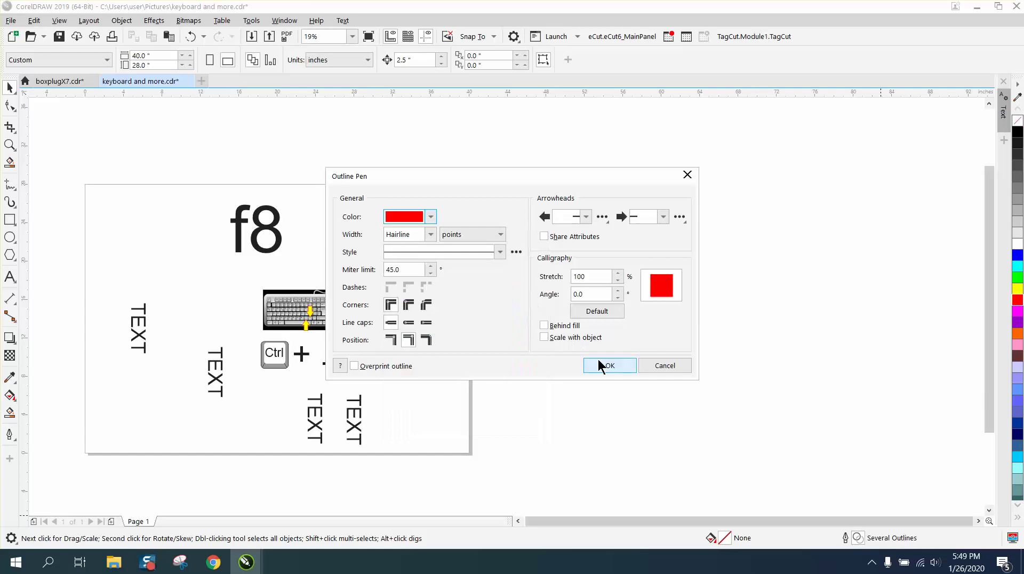
click(602, 363)
click(10, 220)
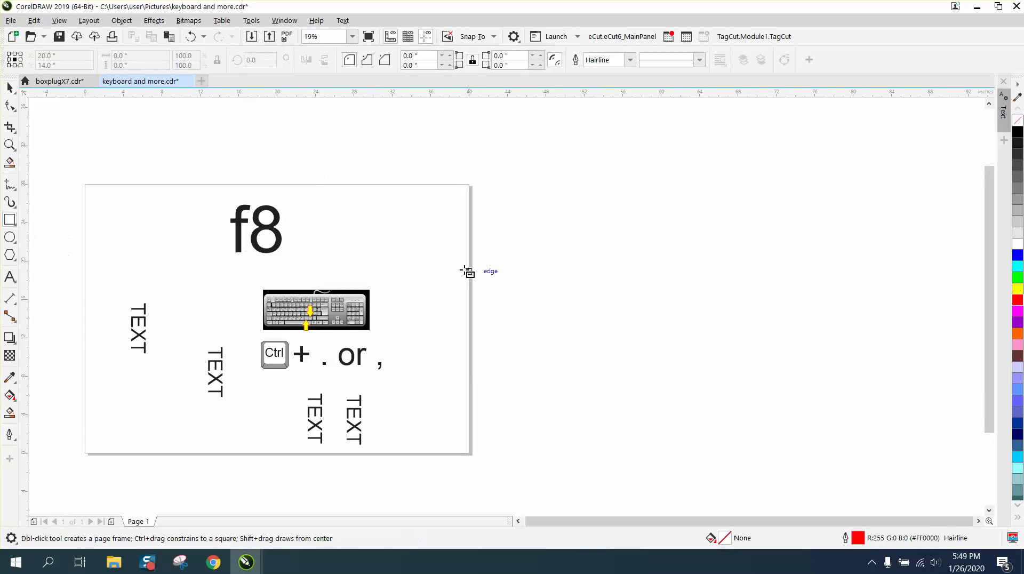
Step: Draw a 7.53 × 6.28 in rectangle beside the page's right edge and open toolbar Customize
drag(469, 264, 542, 324)
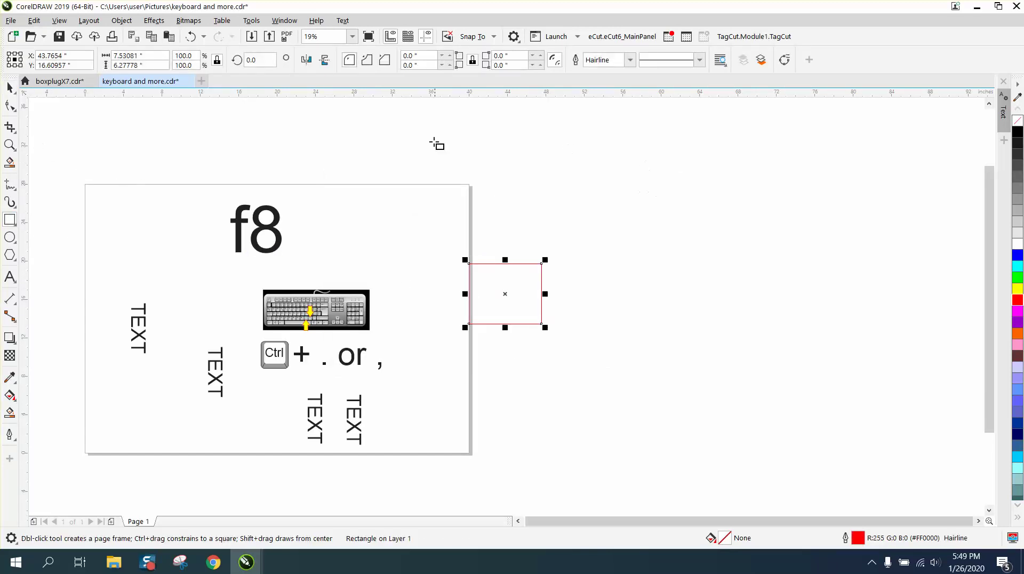
right_click(840, 45)
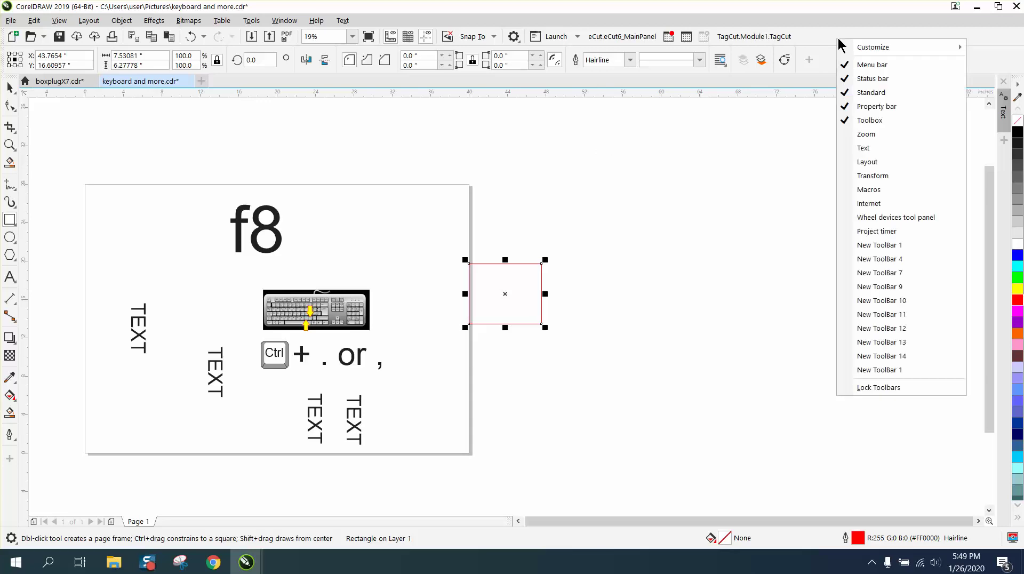
mouse_move(854, 50)
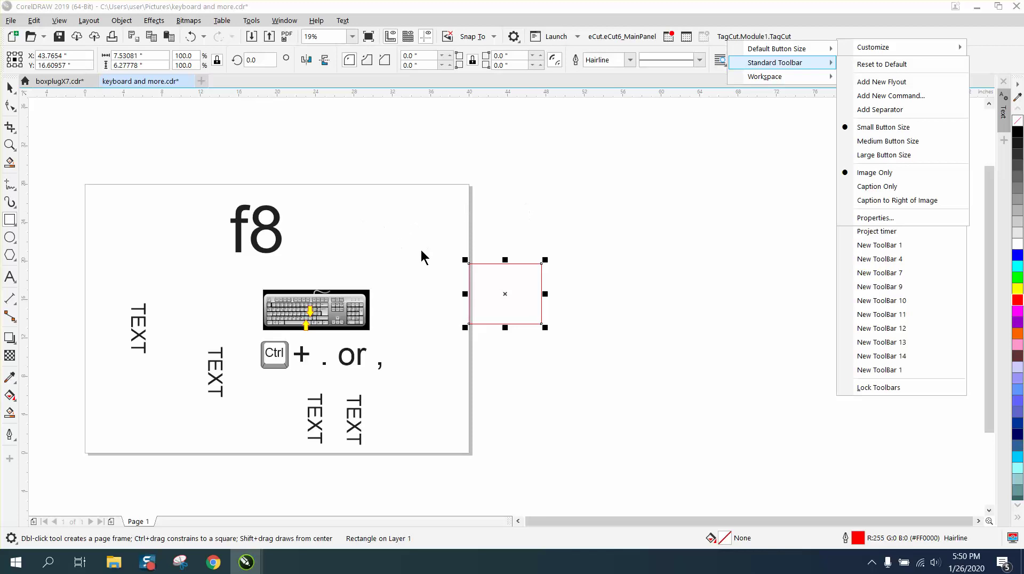
Step: Delete the red rectangle and the f8 text
click(508, 282)
key(Delete)
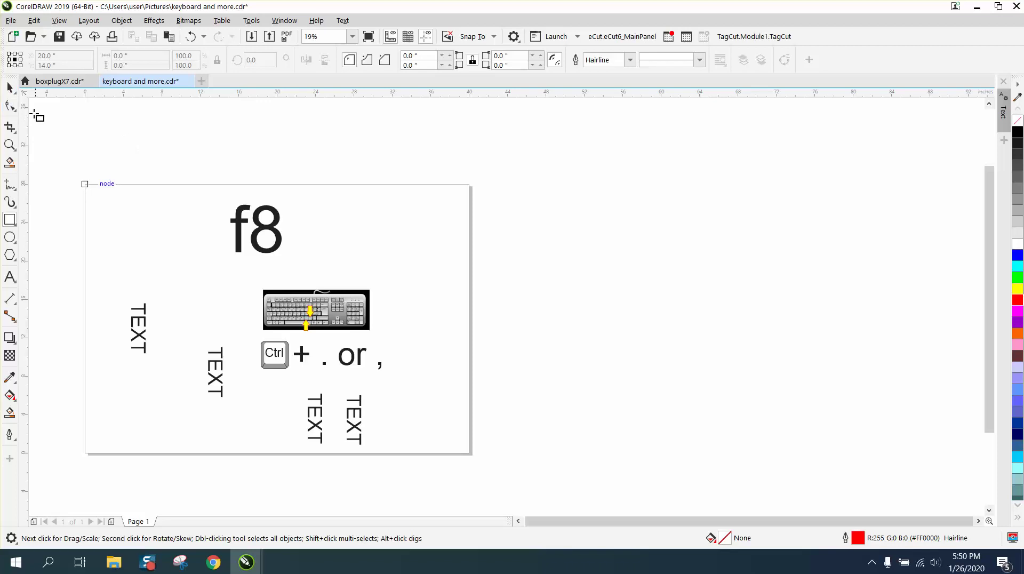
click(10, 88)
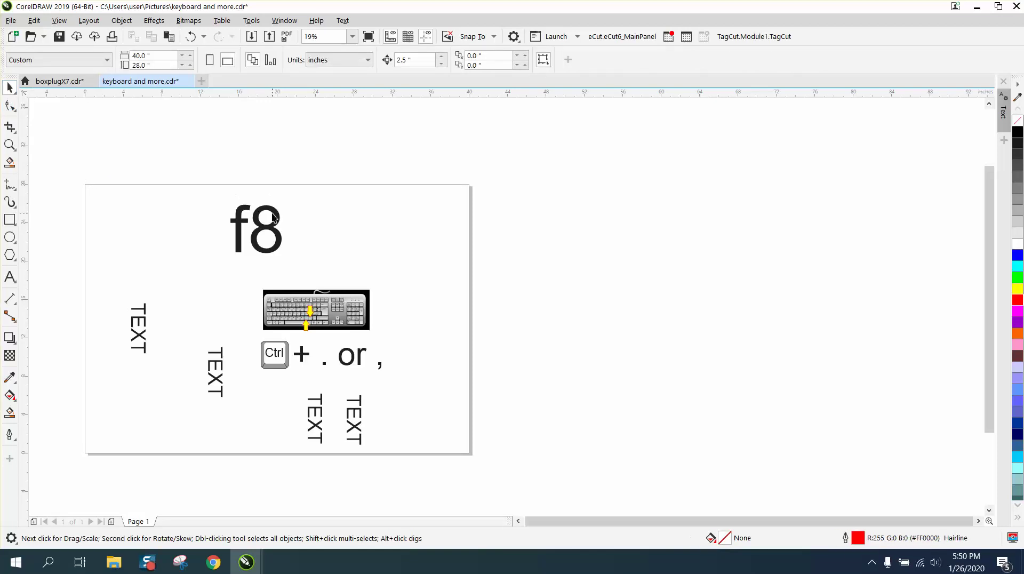
click(273, 216)
key(Delete)
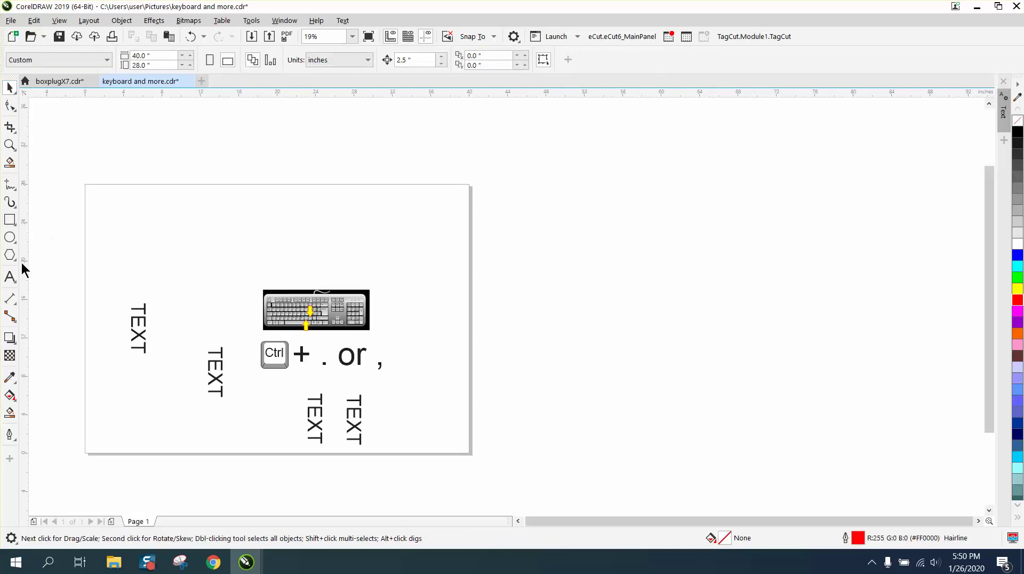
Step: Add a new vertical TEXT label near the top of the page
click(9, 276)
click(207, 241)
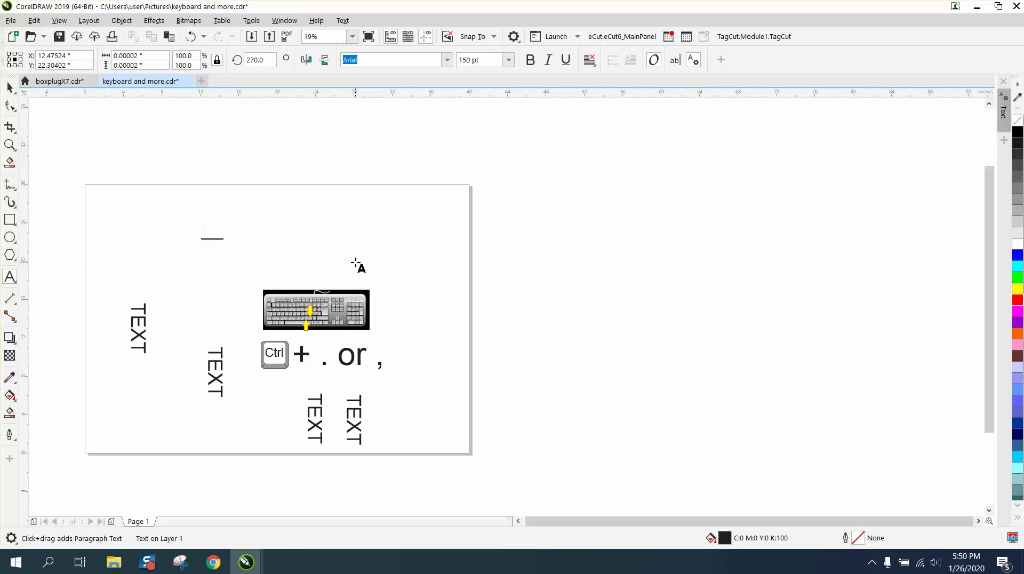
text(TE)
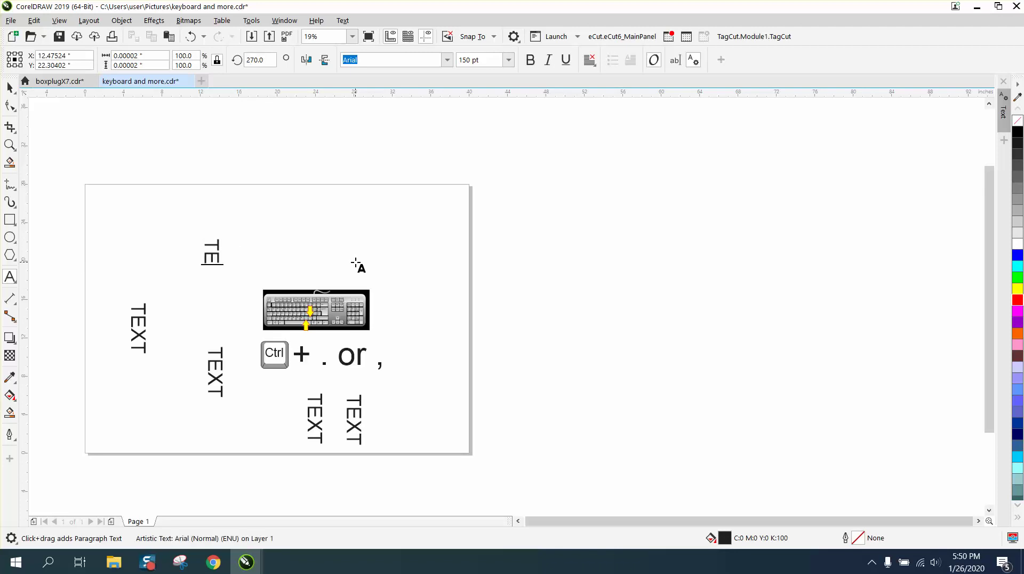
text(XT)
key(Escape)
Step: Add a vertical ADF text above the keyboard image, then zoom in on the labels
click(10, 87)
click(53, 212)
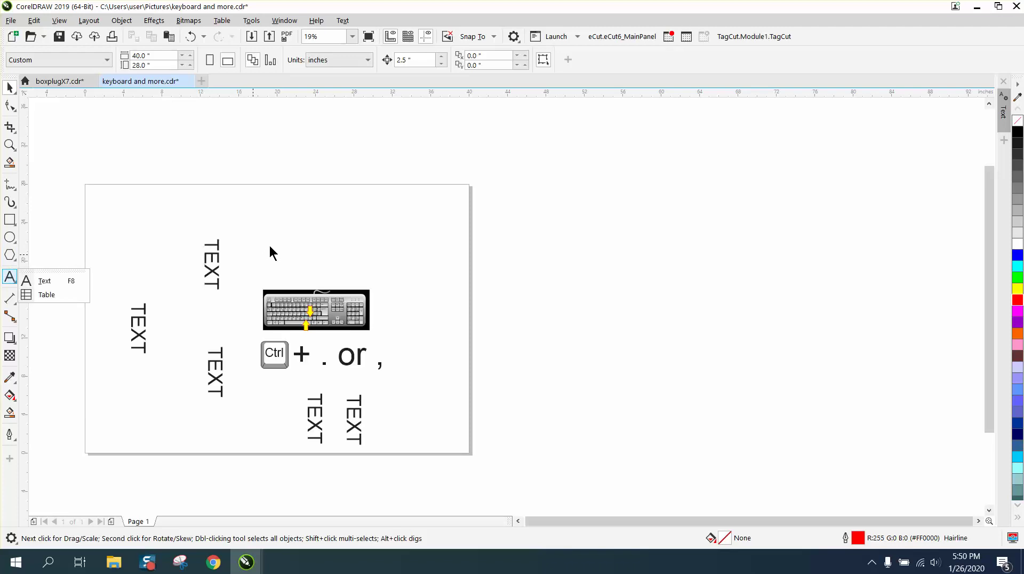
click(13, 278)
click(350, 233)
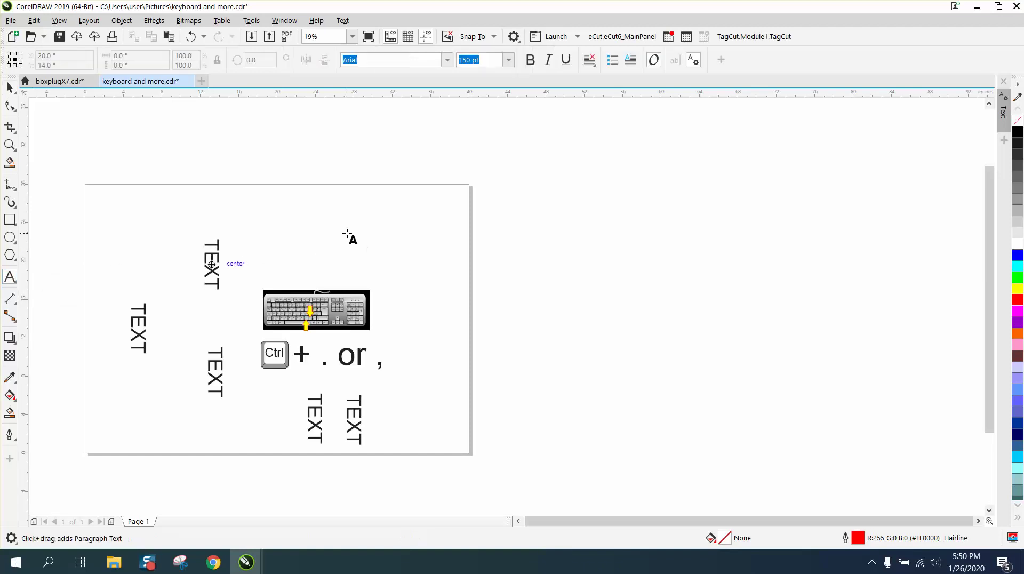
text(ADF)
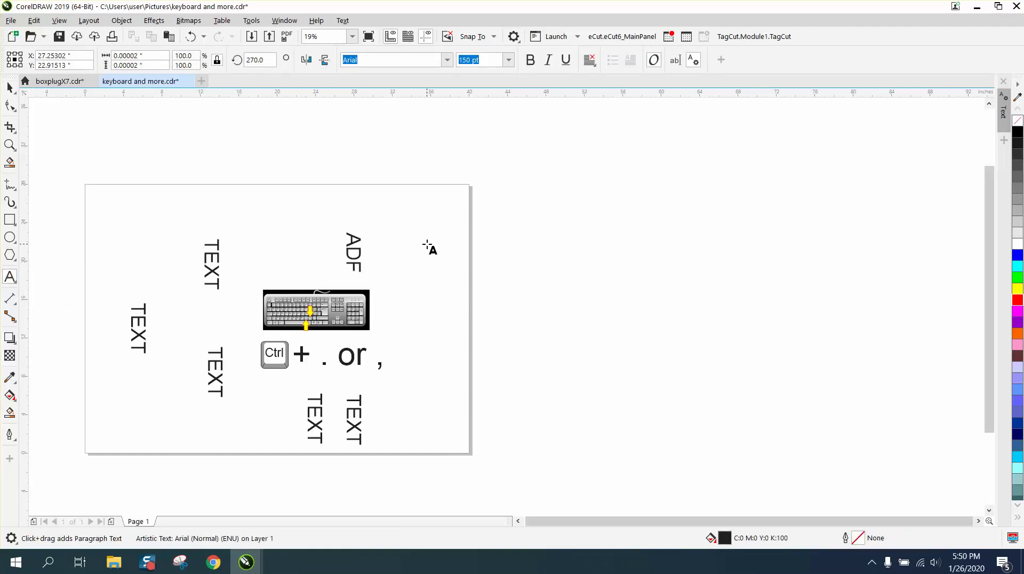
key(Escape)
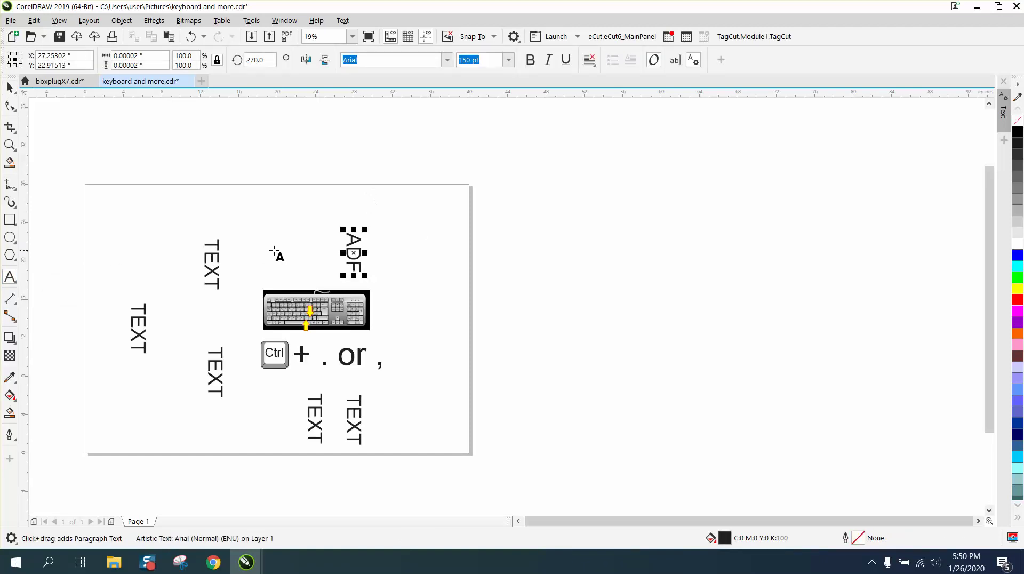
click(9, 144)
drag(118, 228, 484, 445)
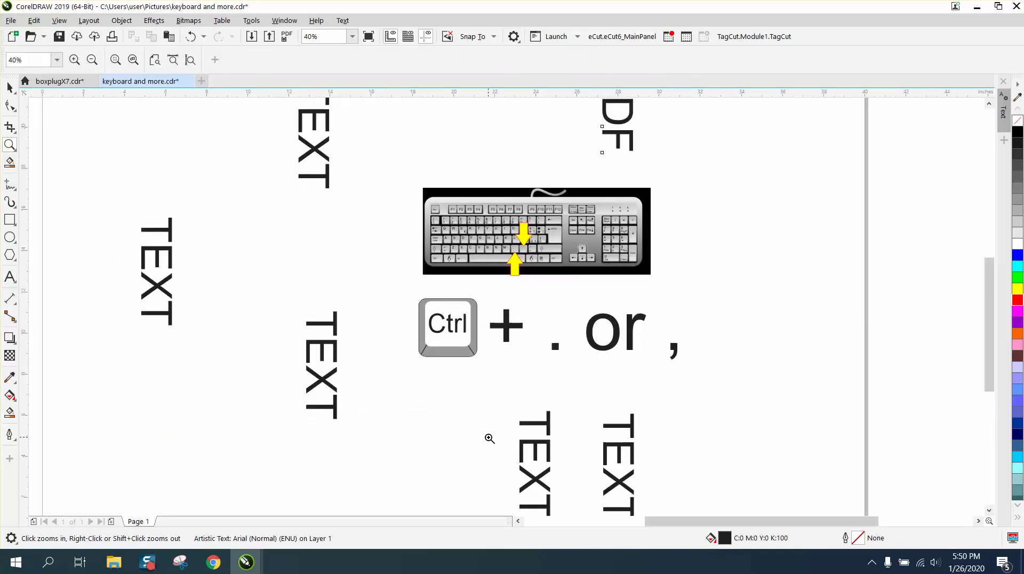